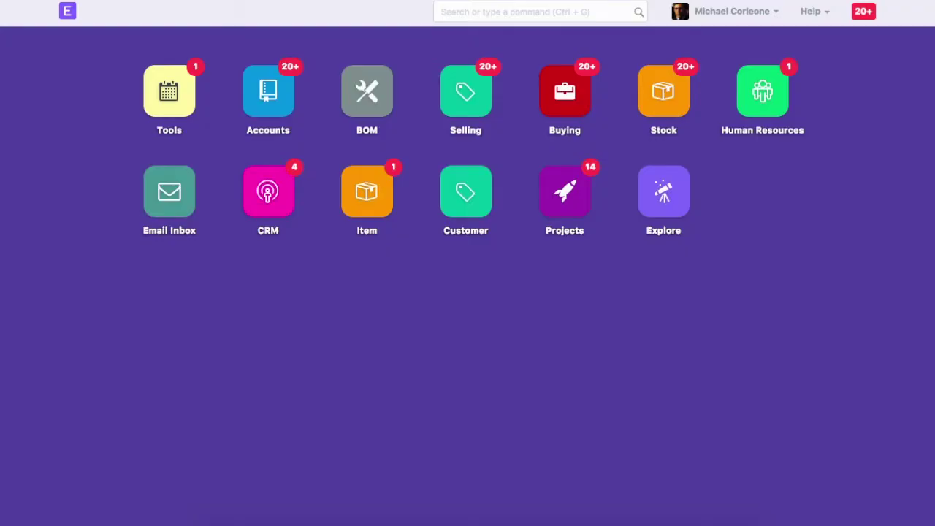
Step: Create a new task in the Projects module with the subject "Test iPhone X"
{"action": "left_click", "coordinate": [568, 232]}
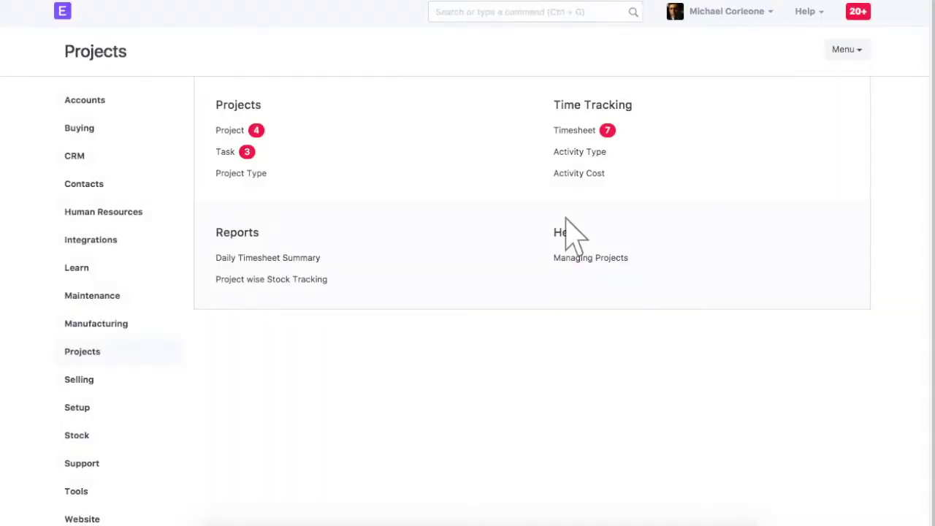
{"action": "left_click", "coordinate": [227, 153]}
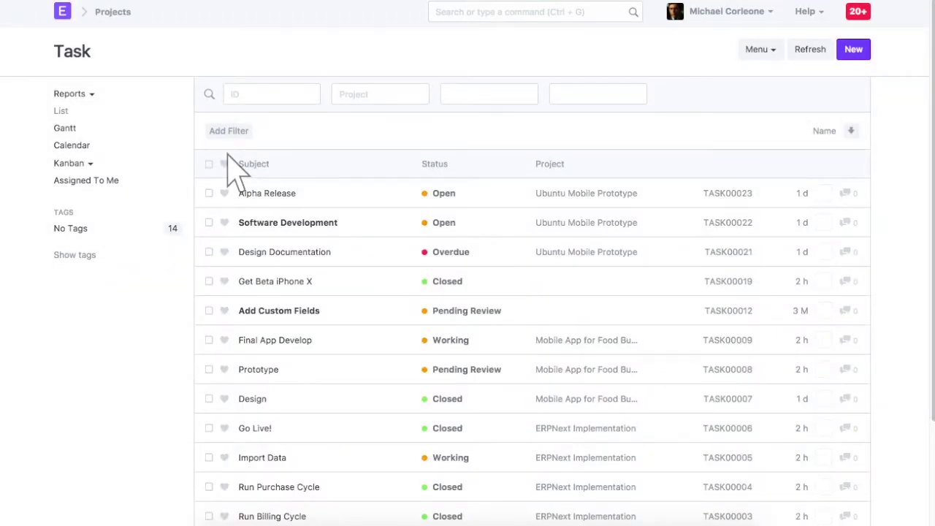
{"action": "left_click", "coordinate": [853, 49]}
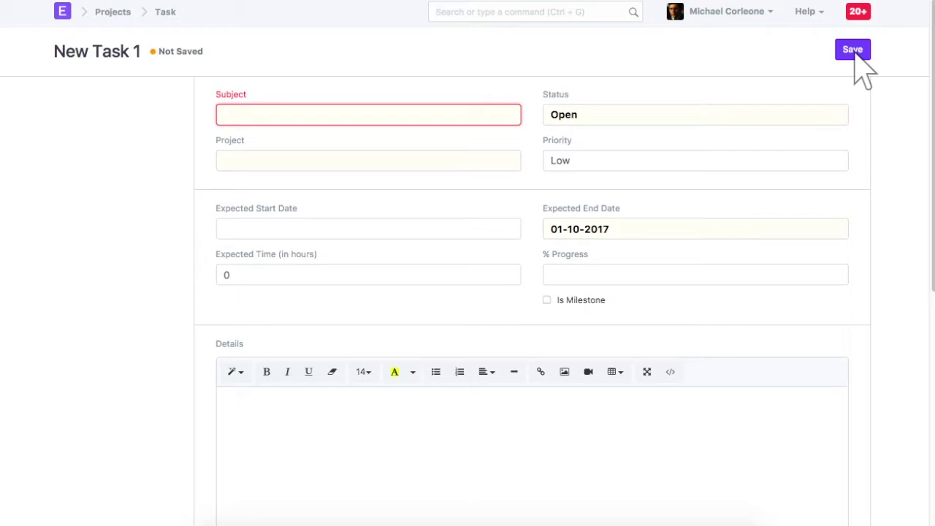
{"action": "type", "text": "Test iPhone X"}
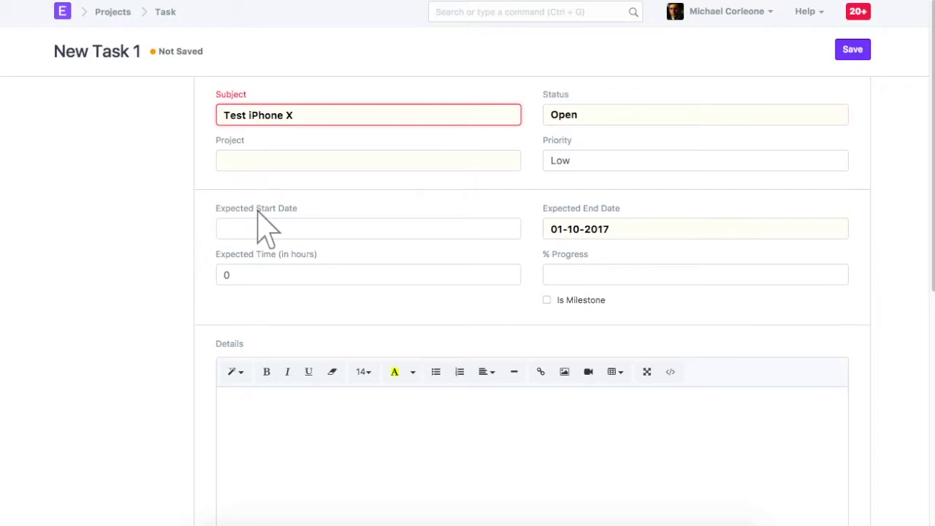
Step: Set the task's expected start date to 25-09-2017 and expected end date to 28-09-2017, and save it
{"action": "scroll", "coordinate": [257, 209], "scroll_direction": "down", "scroll_amount": 3}
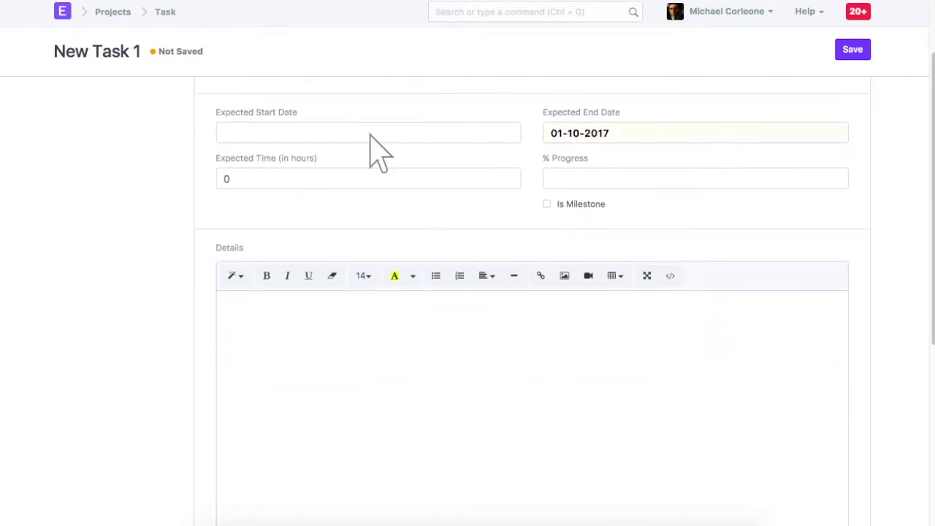
{"action": "left_click", "coordinate": [371, 135]}
{"action": "type", "text": "25-09-2017"}
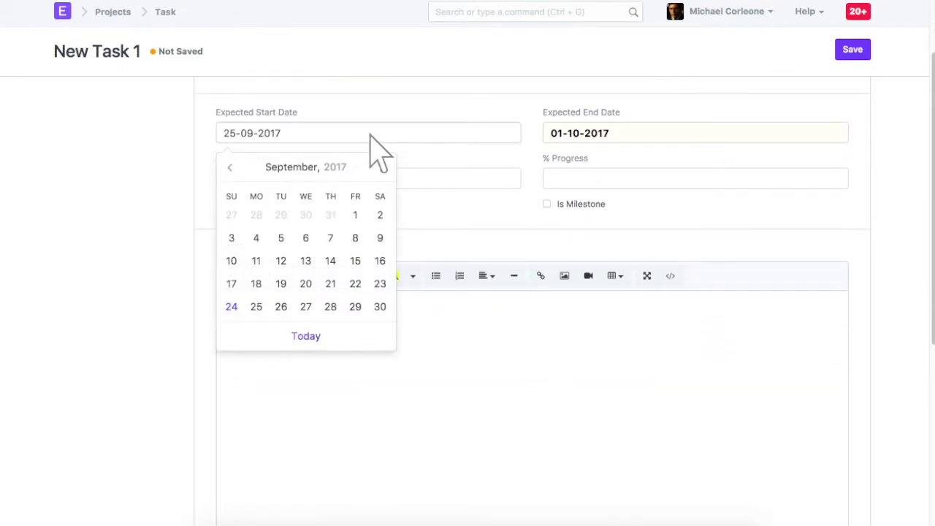
{"action": "left_click", "coordinate": [698, 136]}
{"action": "key", "text": "ctrl+a"}
{"action": "type", "text": "28-09-2017"}
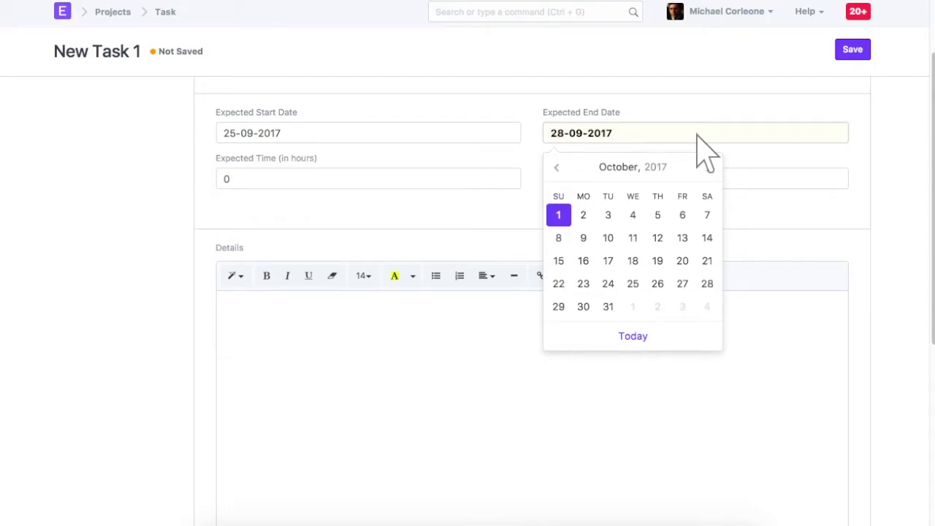
{"action": "left_click", "coordinate": [853, 54]}
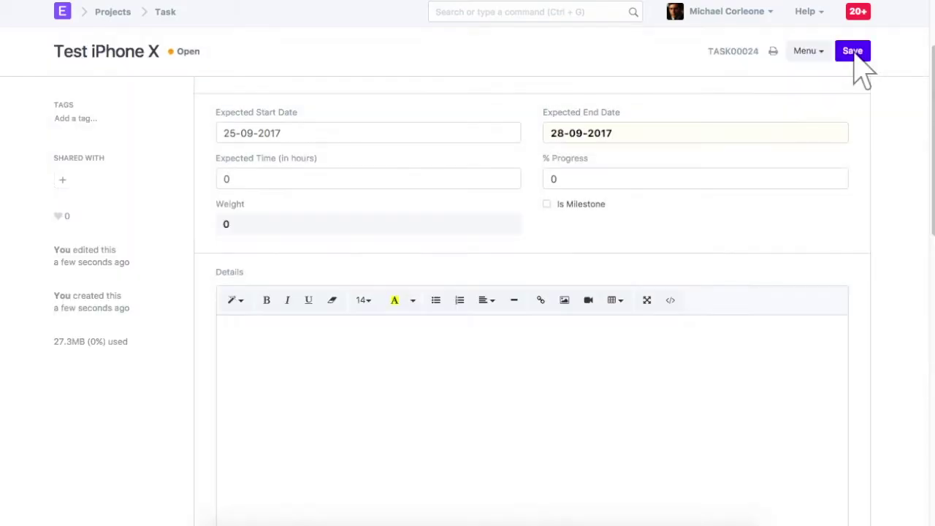
Step: Set the task's progress to 20% and enter the details "Test Face ID, Cameras, UI navigation."
{"action": "left_click", "coordinate": [575, 178]}
{"action": "type", "text": "20"}
{"action": "scroll", "coordinate": [699, 193], "scroll_direction": "down", "scroll_amount": 1}
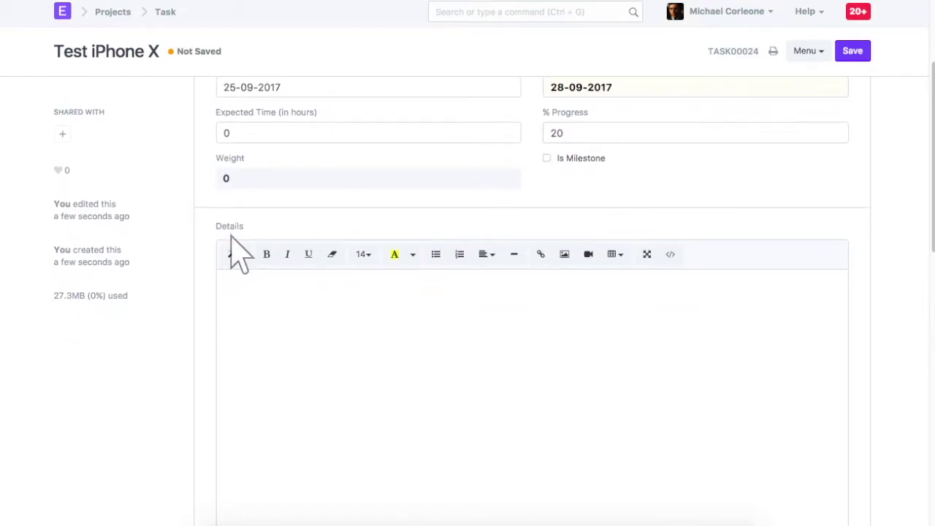
{"action": "scroll", "coordinate": [240, 254], "scroll_direction": "down", "scroll_amount": 1}
{"action": "left_click", "coordinate": [533, 356]}
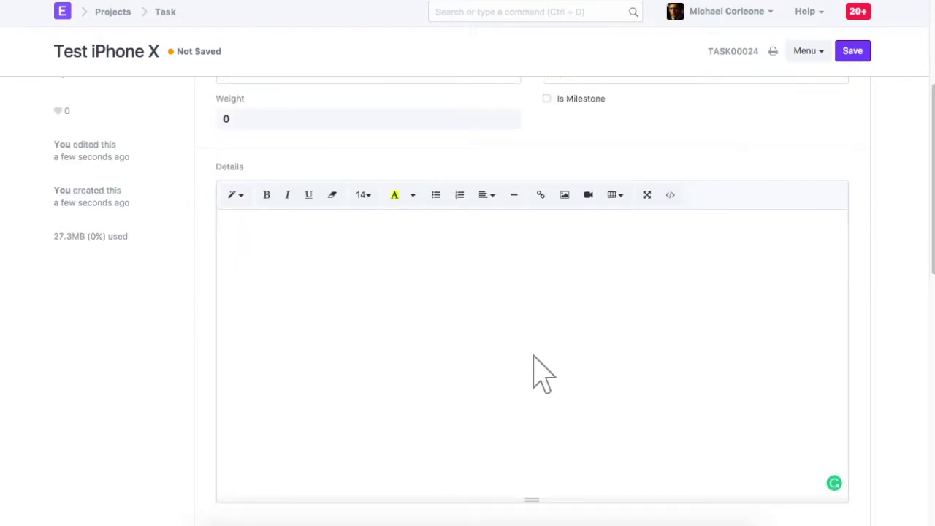
{"action": "type", "text": "Test Face ID"}
{"action": "scroll", "coordinate": [534, 356], "scroll_direction": "down", "scroll_amount": 1}
{"action": "type", "text": ", Cameras, UI navigation."}
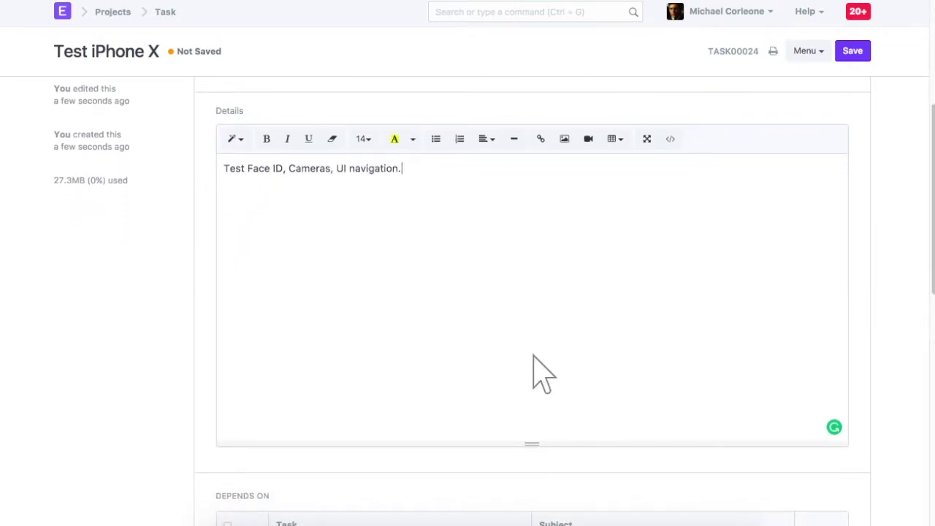
Step: Add TASK00019 (Get Beta iPhone X) as a task that this one depends on, and save the task
{"action": "scroll", "coordinate": [538, 373], "scroll_direction": "down", "scroll_amount": 5}
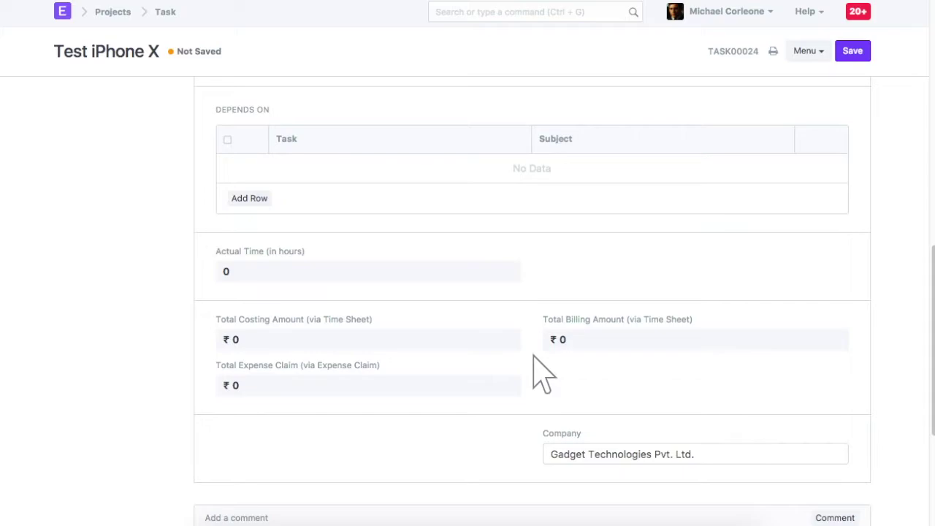
{"action": "left_click", "coordinate": [249, 198]}
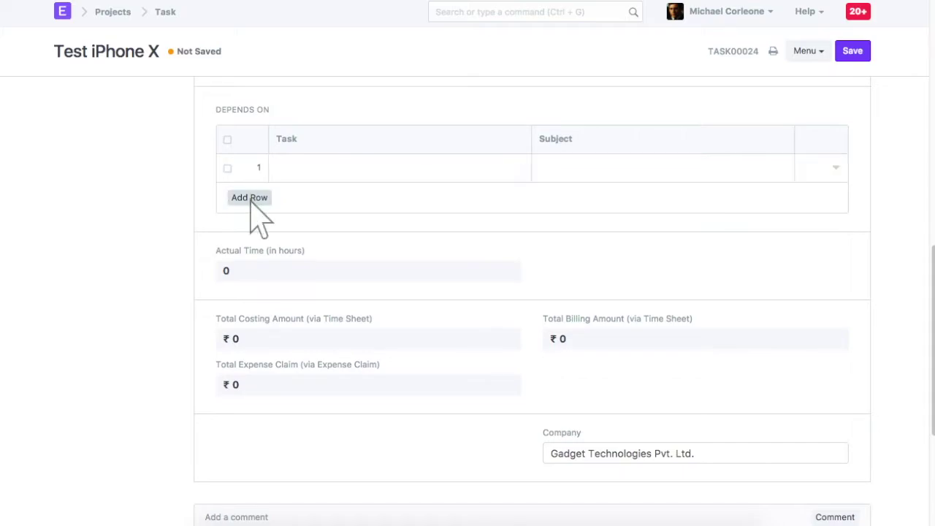
{"action": "left_click", "coordinate": [835, 168]}
{"action": "left_click", "coordinate": [380, 226]}
{"action": "type", "text": "19"}
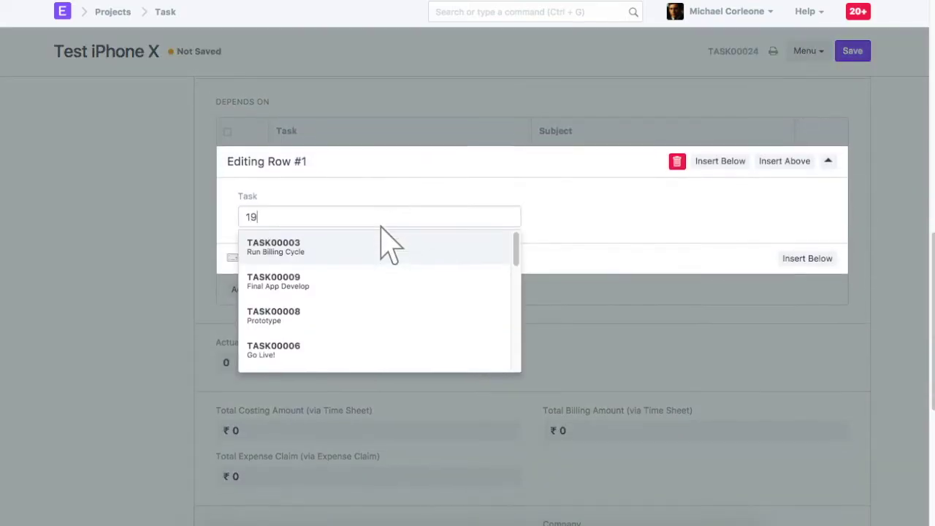
{"action": "left_click", "coordinate": [383, 181]}
{"action": "key", "text": "Escape"}
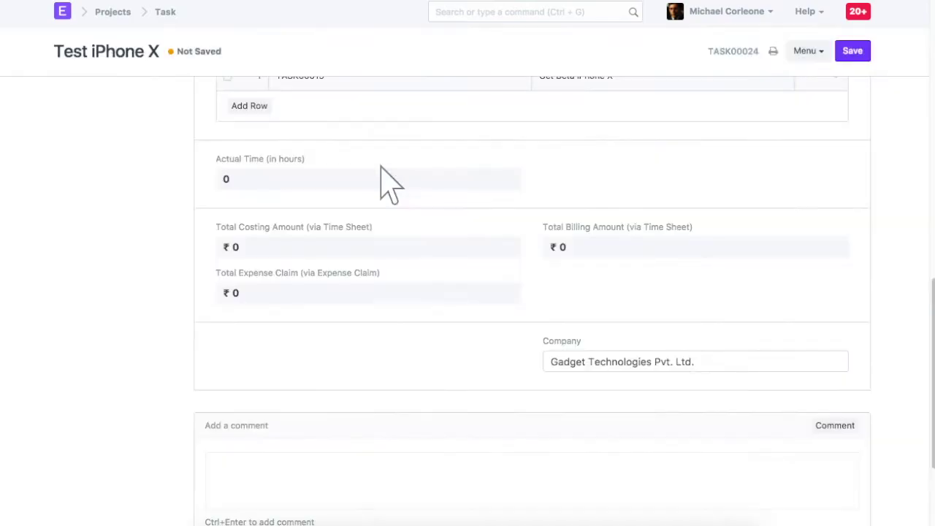
{"action": "left_click", "coordinate": [854, 58]}
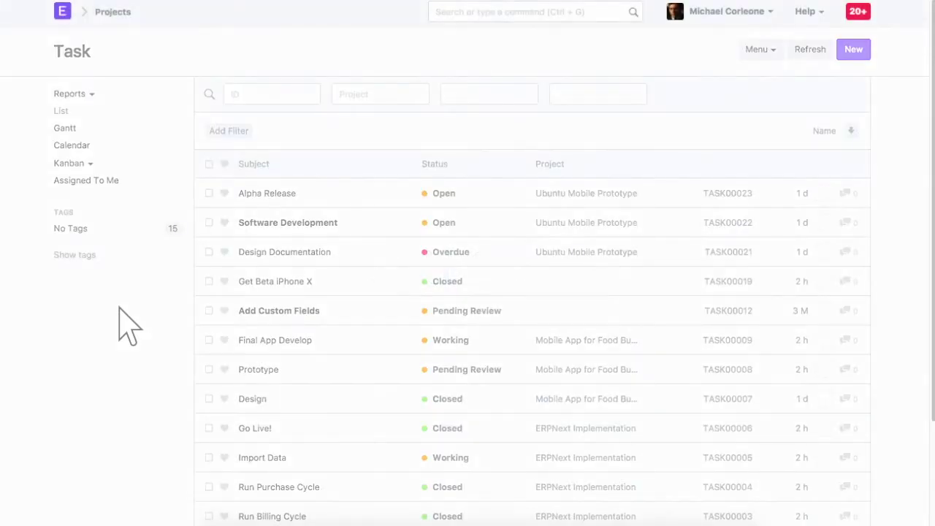
Step: Examine the task schedule and dependencies in the Gantt view of the task list
{"action": "left_click", "coordinate": [64, 128]}
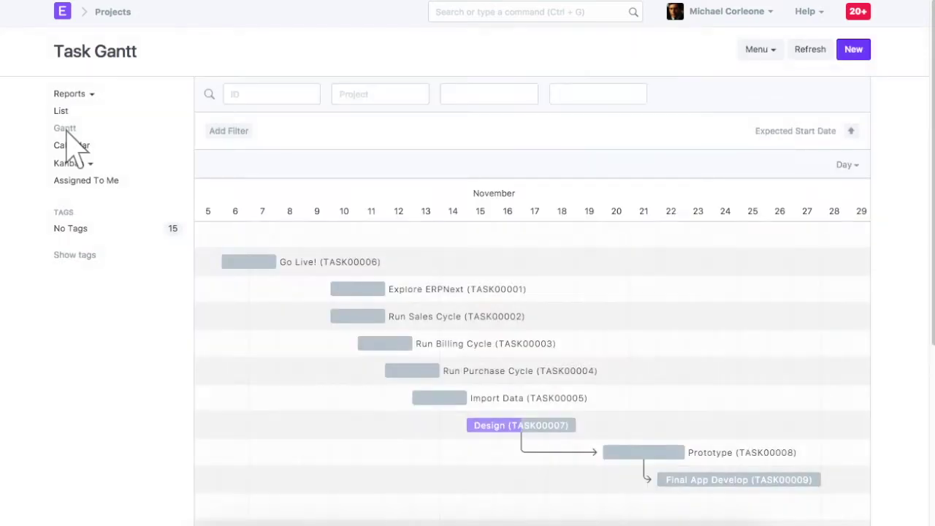
{"action": "scroll", "coordinate": [66, 132], "scroll_direction": "down", "scroll_amount": 5}
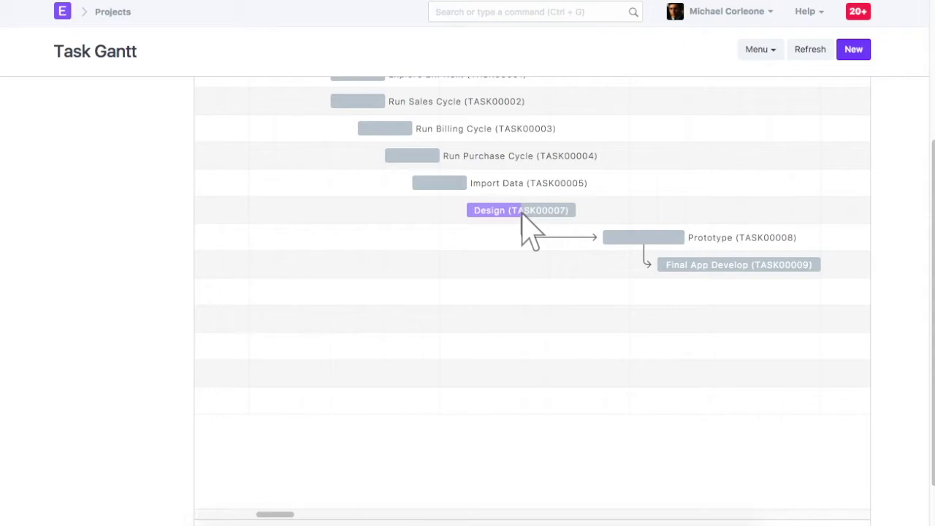
{"action": "scroll", "coordinate": [526, 227], "scroll_direction": "up", "scroll_amount": 5}
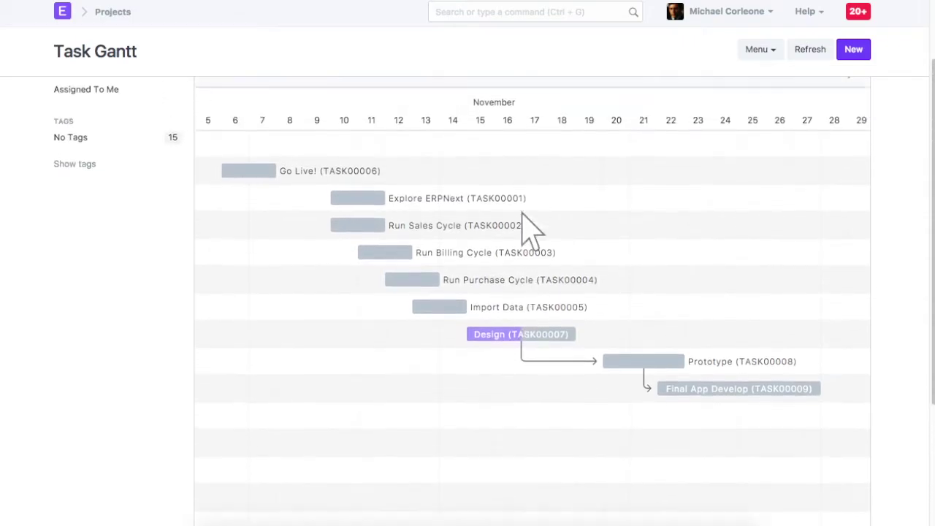
Step: Return to the task list, open the Test iPhone X task's timesheets and start a new timesheet
{"action": "left_click", "coordinate": [61, 113]}
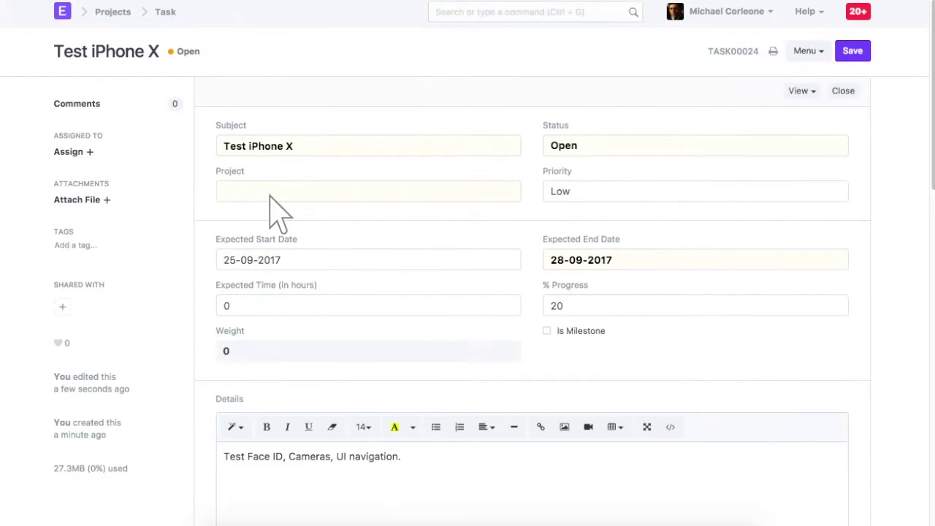
{"action": "left_click", "coordinate": [800, 92]}
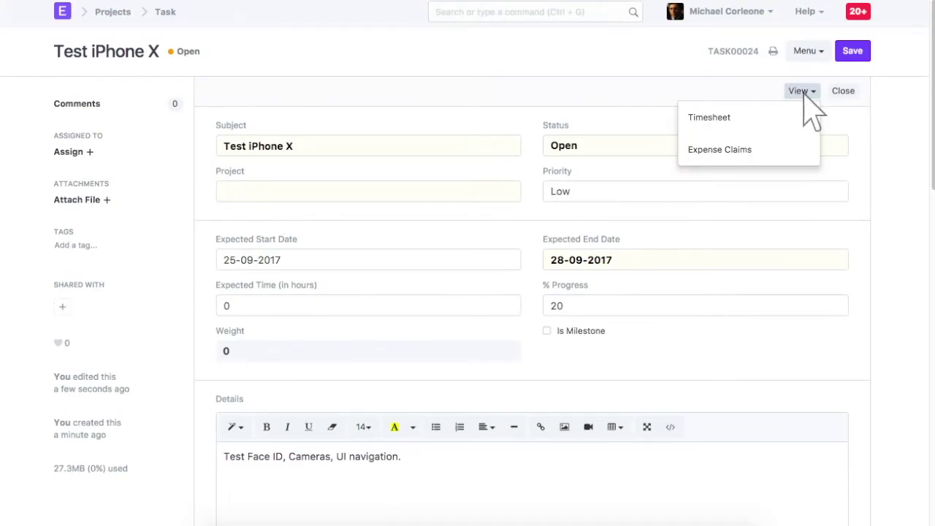
{"action": "left_click", "coordinate": [750, 119]}
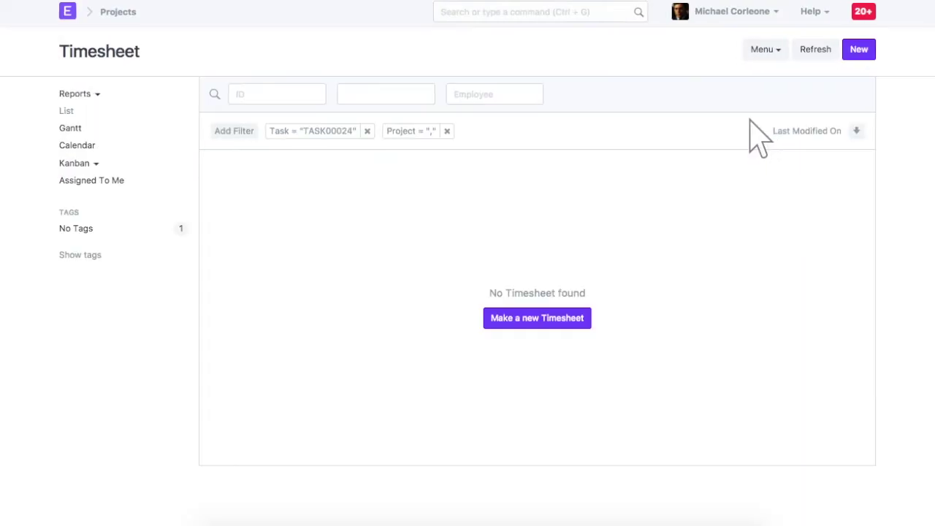
{"action": "left_click", "coordinate": [860, 51]}
{"action": "scroll", "coordinate": [870, 70], "scroll_direction": "down", "scroll_amount": 3}
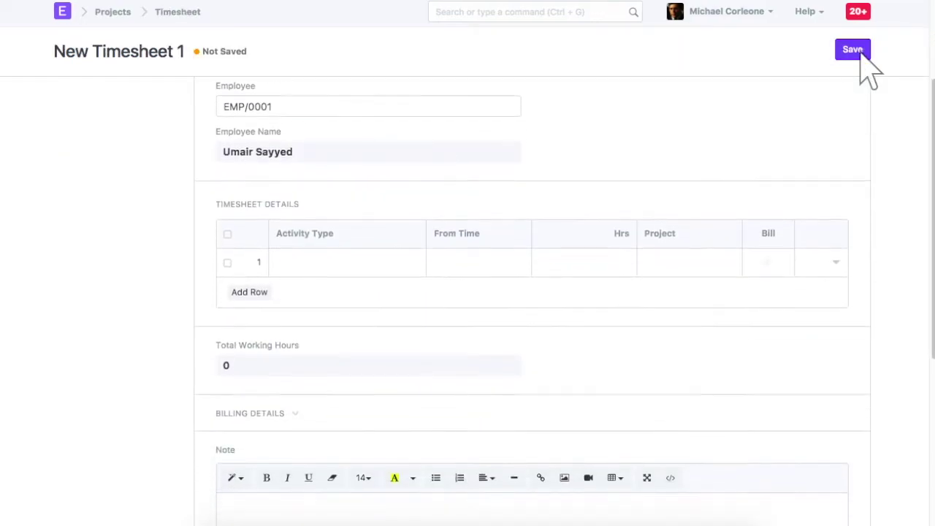
{"action": "left_click", "coordinate": [837, 168]}
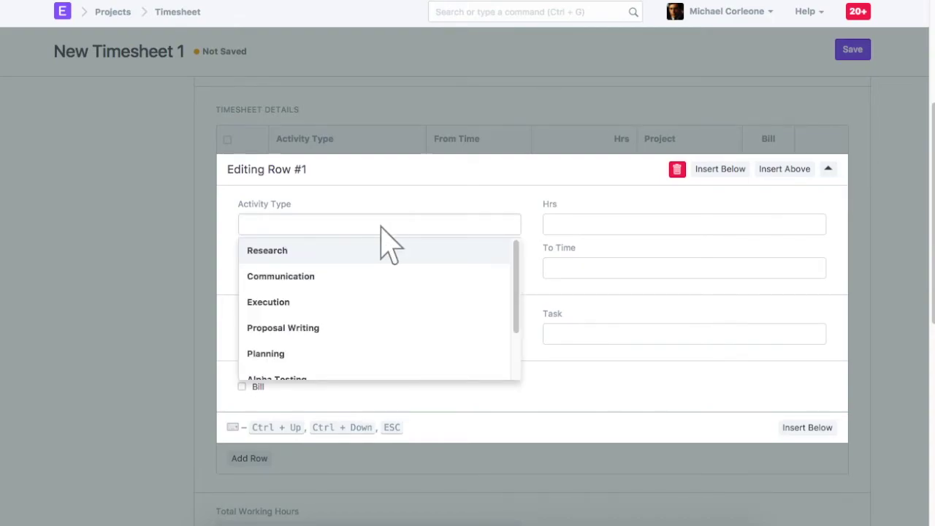
{"action": "type", "text": "alpha"}
{"action": "key", "text": "Return"}
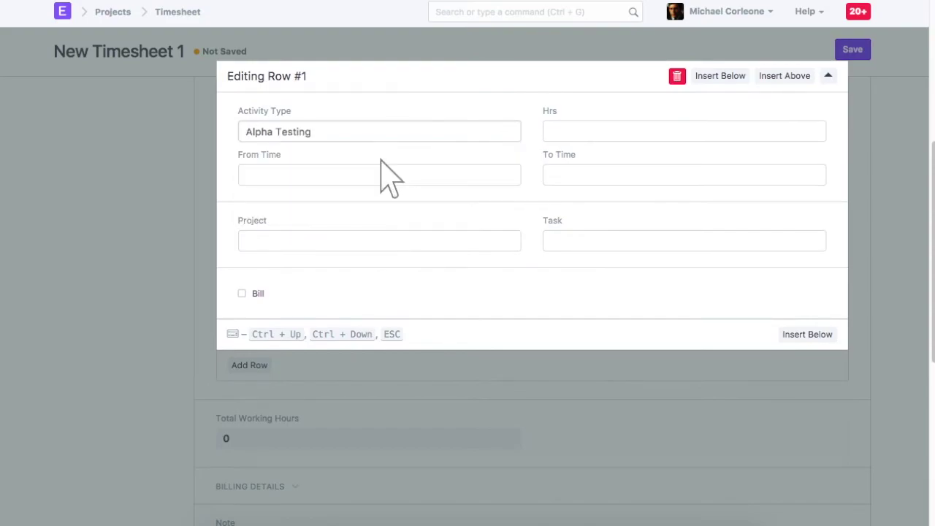
{"action": "left_click", "coordinate": [381, 172]}
{"action": "type", "text": "23-09-2"}
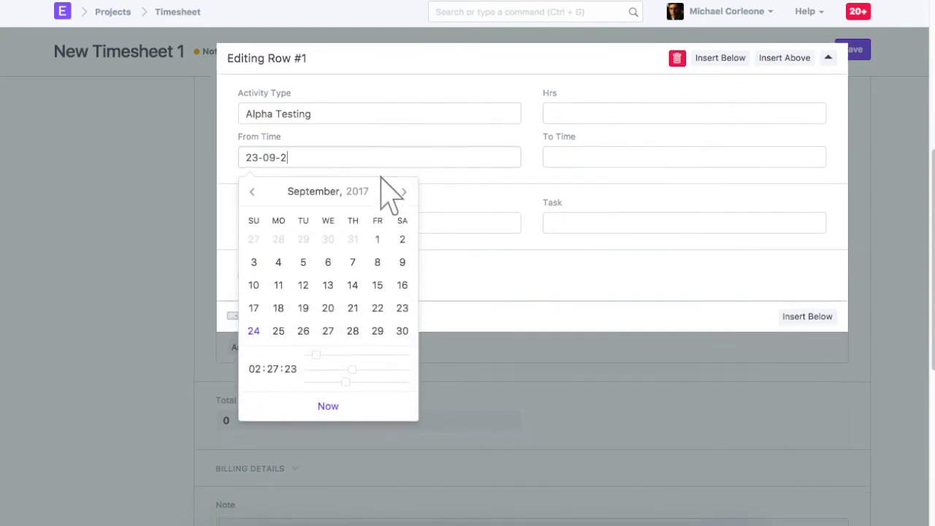
{"action": "type", "text": "017 11:30:00"}
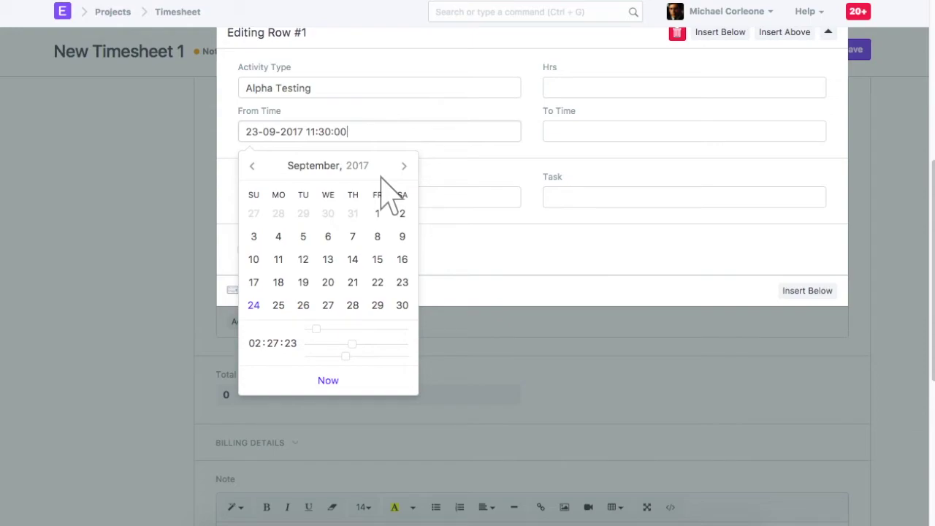
Step: Enter 3 hours in the timesheet row, link it to TASK00024 and close the row editor
{"action": "left_click", "coordinate": [684, 89]}
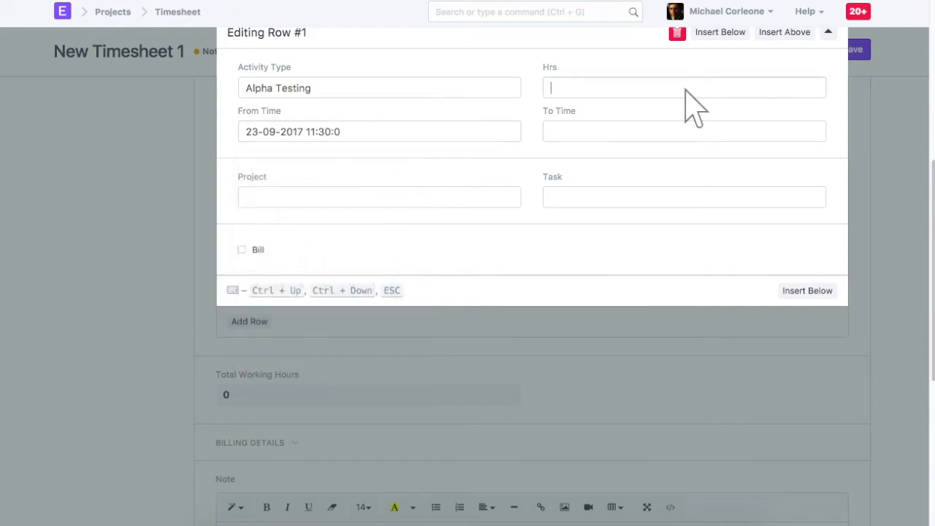
{"action": "type", "text": "3"}
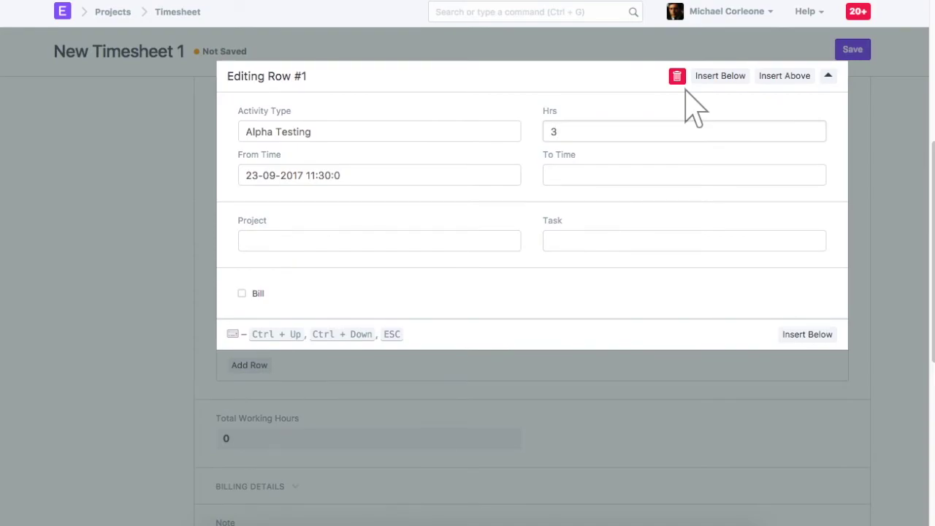
{"action": "left_click", "coordinate": [685, 242]}
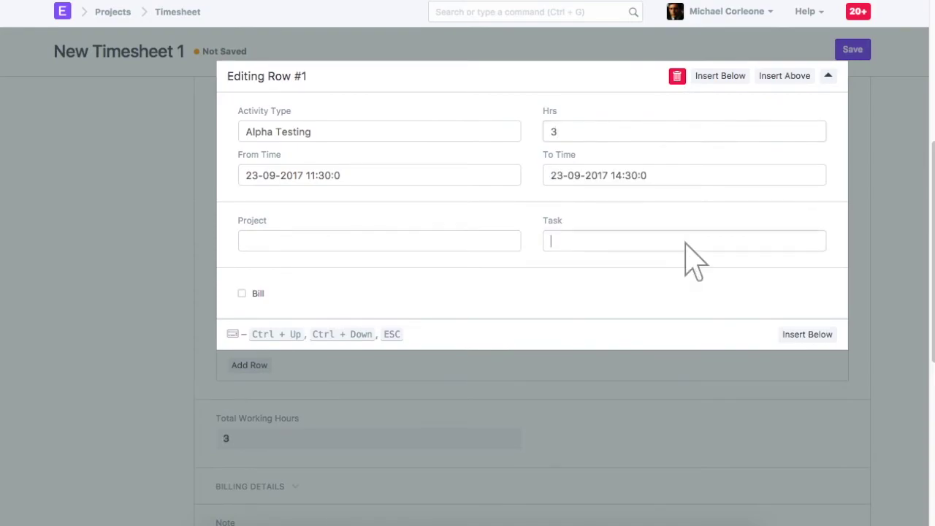
{"action": "type", "text": "24"}
{"action": "left_click", "coordinate": [686, 165]}
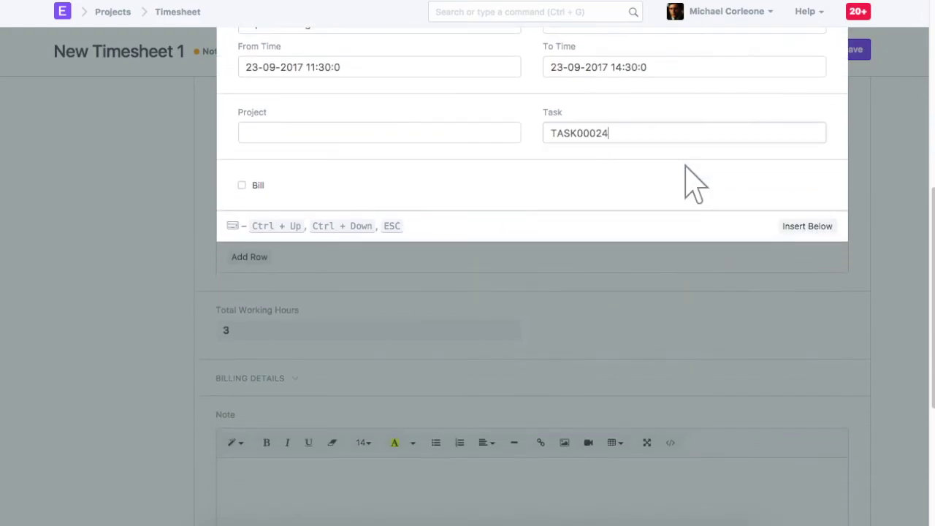
{"action": "key", "text": "Escape"}
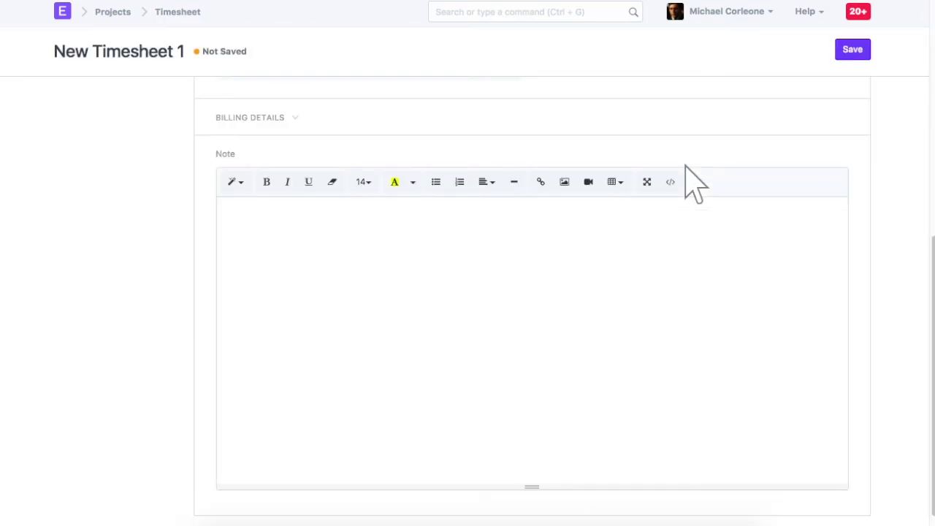
Step: Save the timesheet and submit it permanently
{"action": "left_click", "coordinate": [853, 52]}
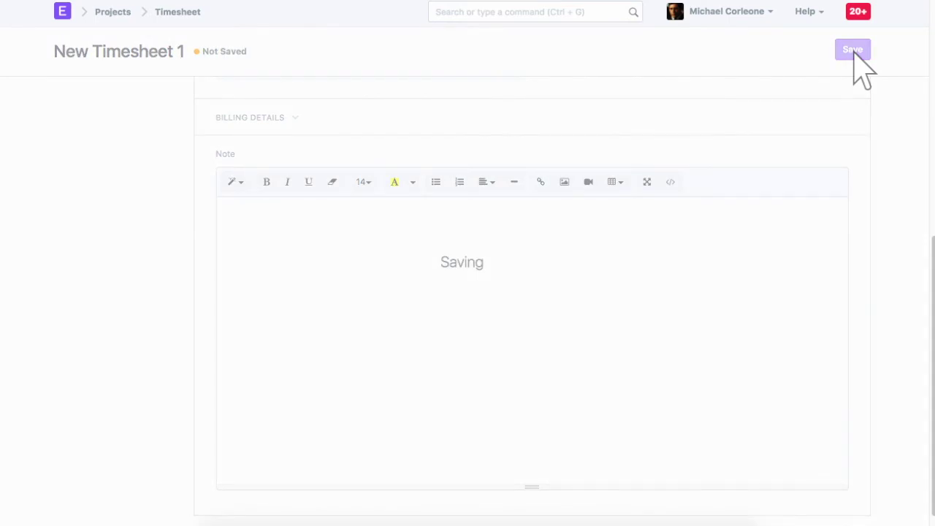
{"action": "left_click", "coordinate": [853, 55]}
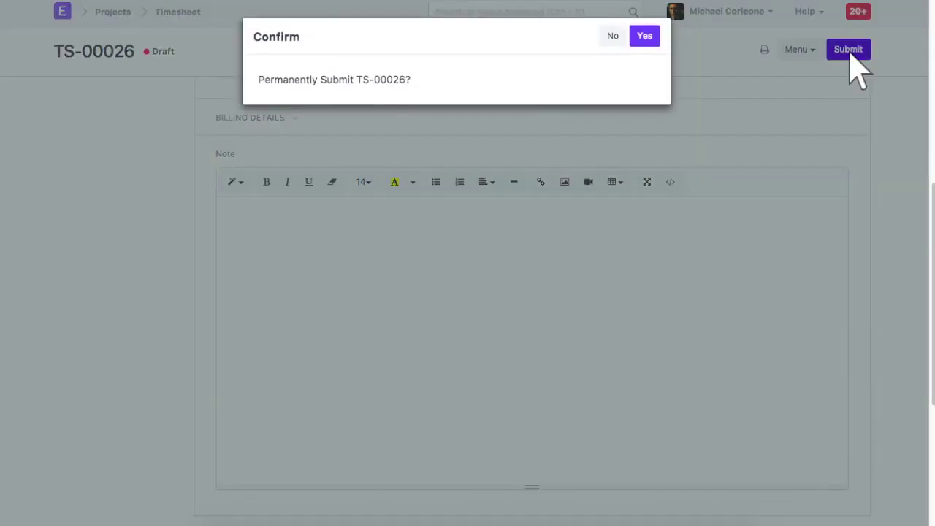
{"action": "left_click", "coordinate": [646, 38]}
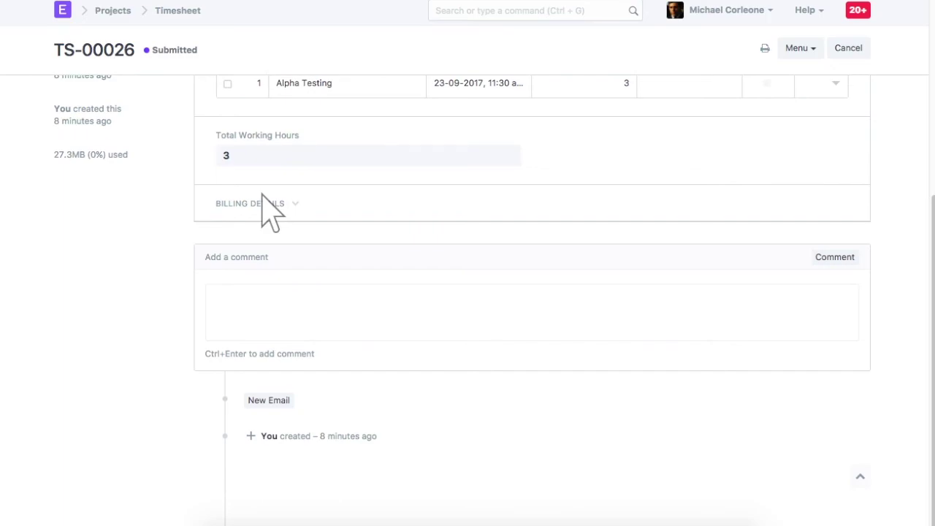
Step: Search tasks for 24, open Test iPhone X and check its actual dates, actual time and status
{"action": "left_click", "coordinate": [539, 14]}
{"action": "type", "text": "24 in task"}
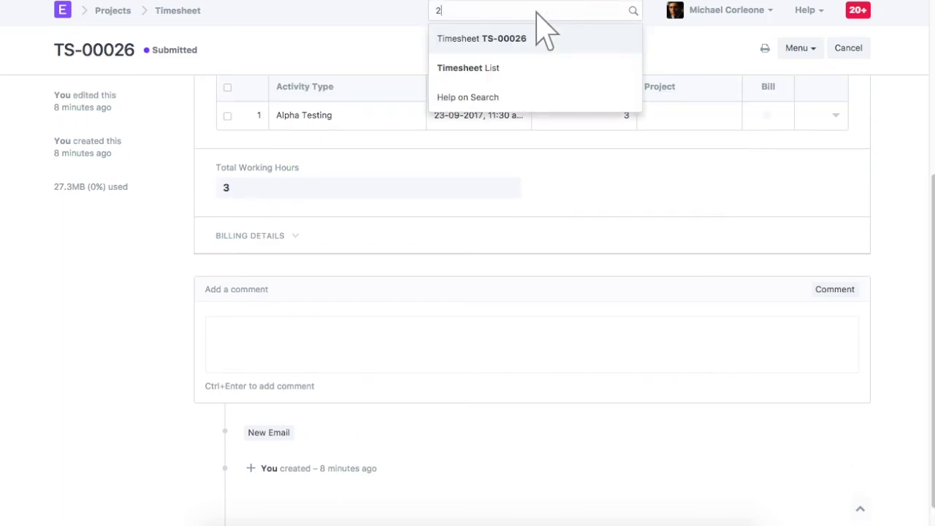
{"action": "left_click", "coordinate": [541, 68]}
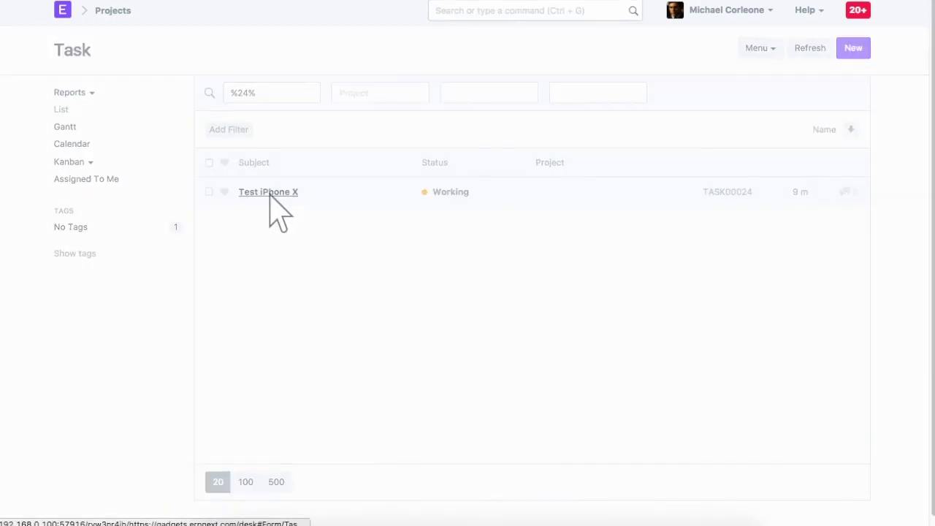
{"action": "left_click", "coordinate": [269, 192]}
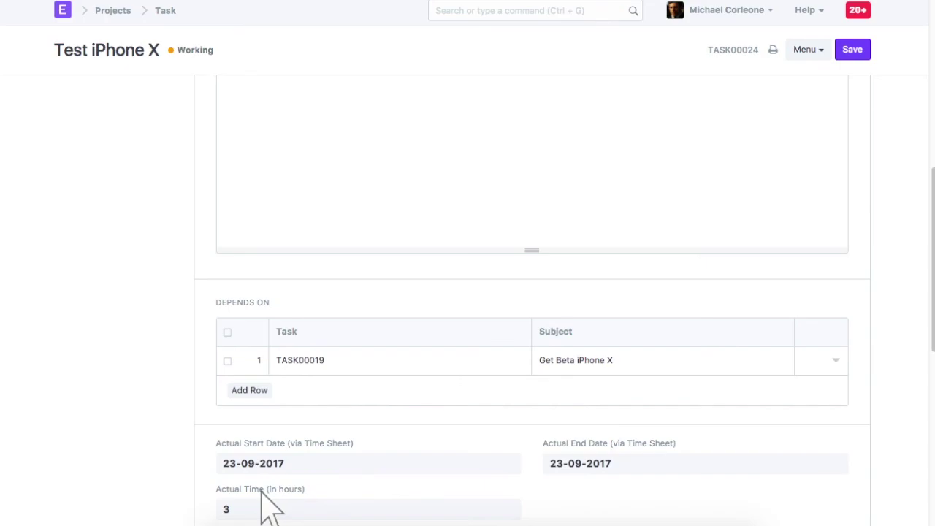
{"action": "scroll", "coordinate": [271, 509], "scroll_direction": "up", "scroll_amount": 10}
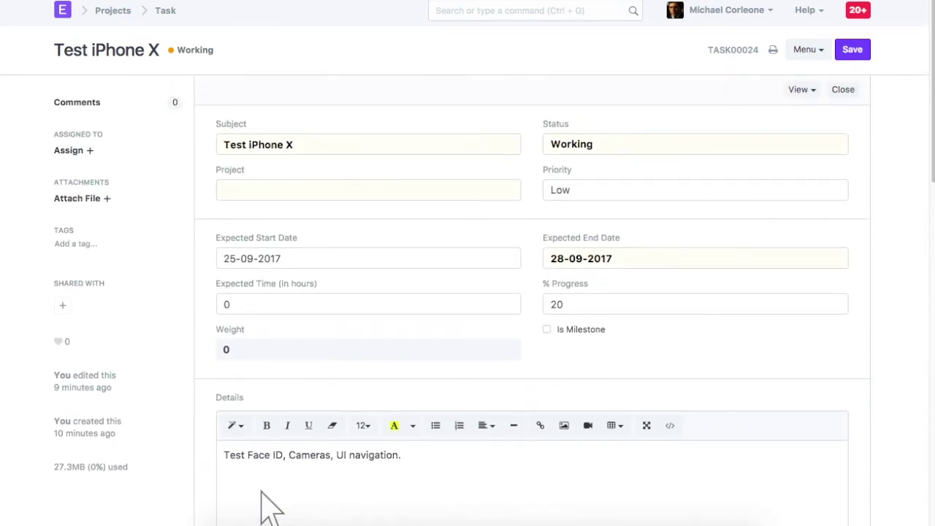